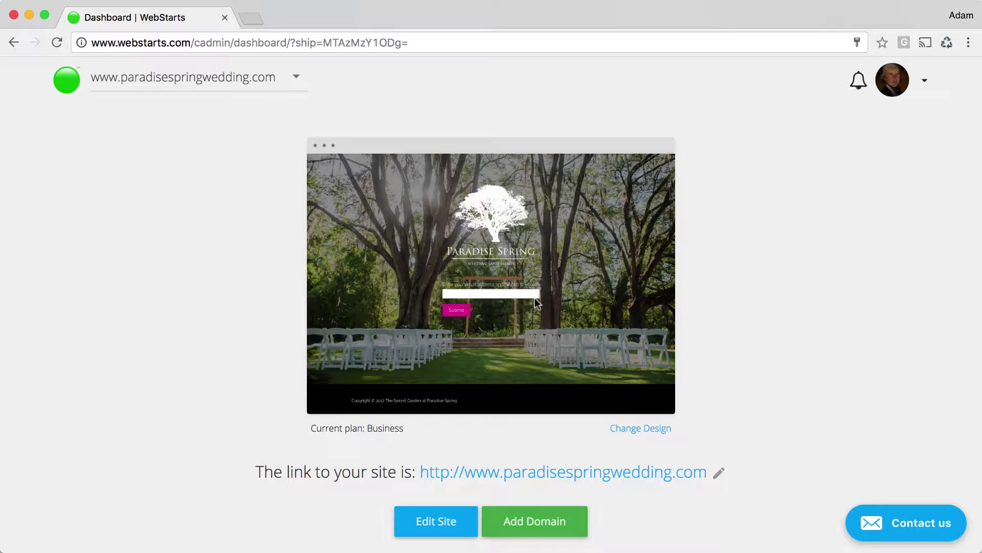
pyautogui.scroll(-5, 535, 297)
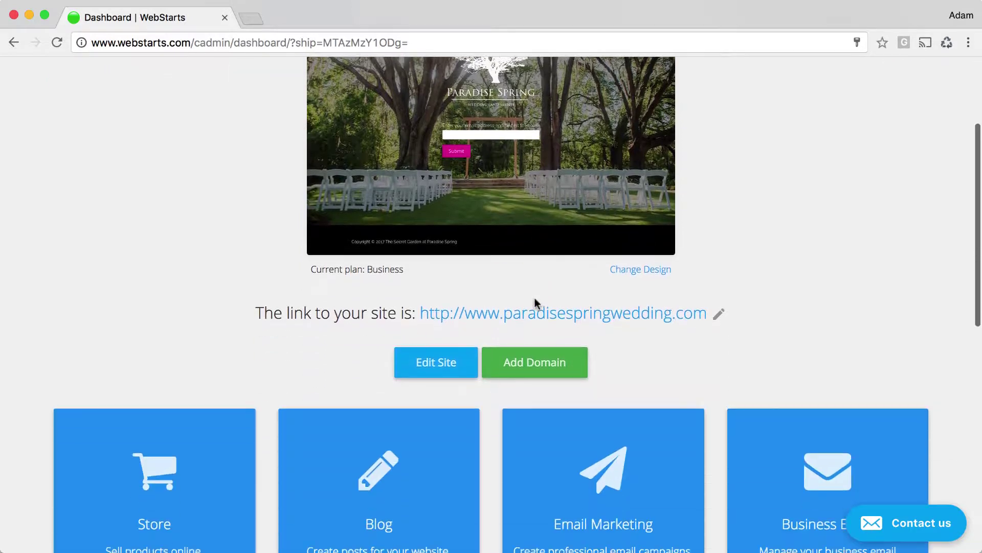
pyautogui.scroll(-3, 535, 298)
# Step: Open Manage Store from the dashboard's Store tile, listing the five rental products
pyautogui.click(149, 376)
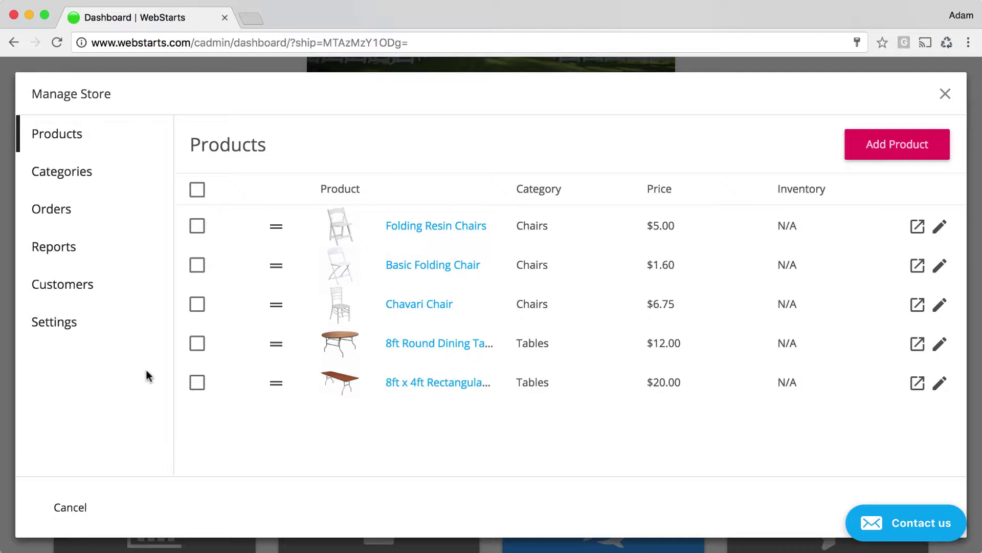
# Step: Open store Settings and list the payment processors: None, WePay, Stripe, Authorize.net
pyautogui.click(65, 321)
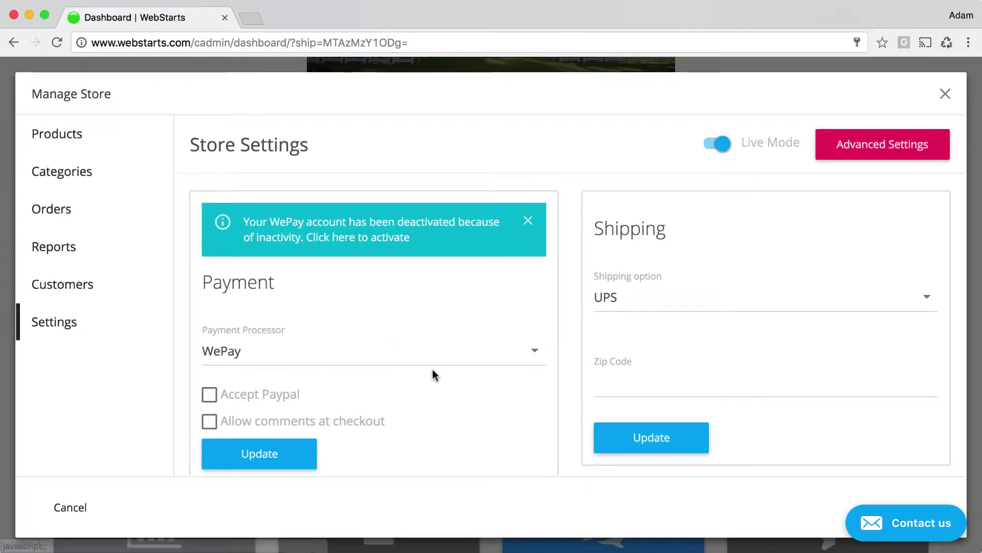
pyautogui.scroll(-3, 432, 370)
pyautogui.scroll(-1, 433, 369)
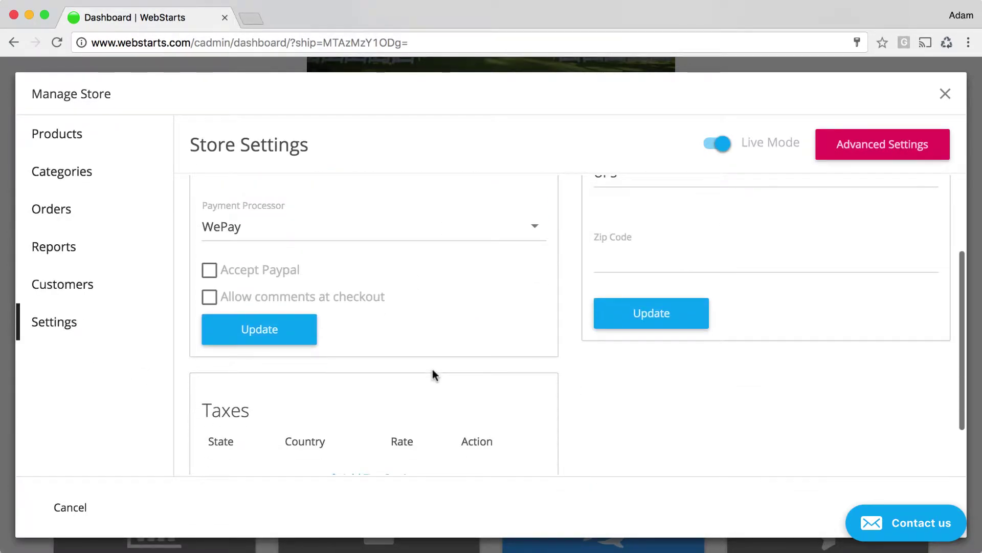
pyautogui.click(500, 230)
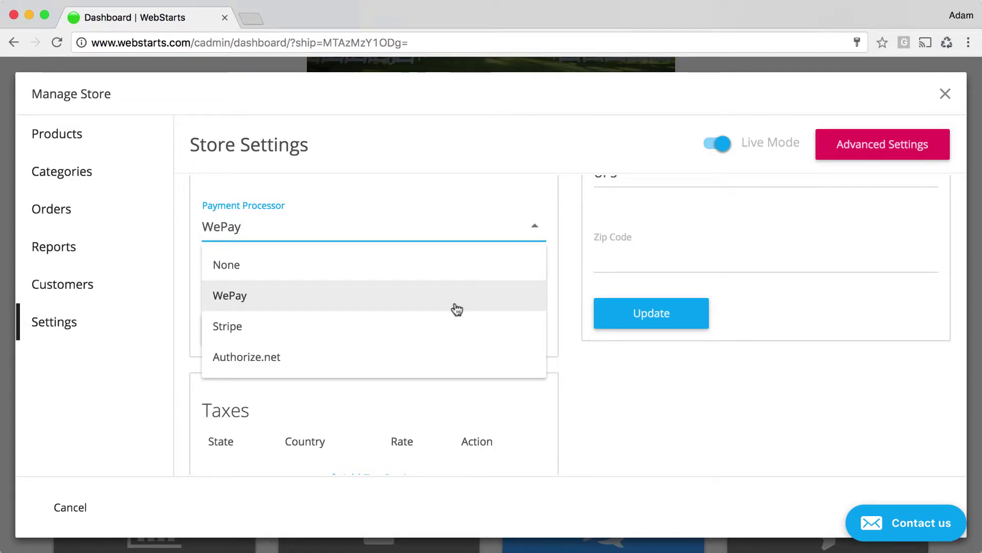
pyautogui.scroll(-1, 457, 309)
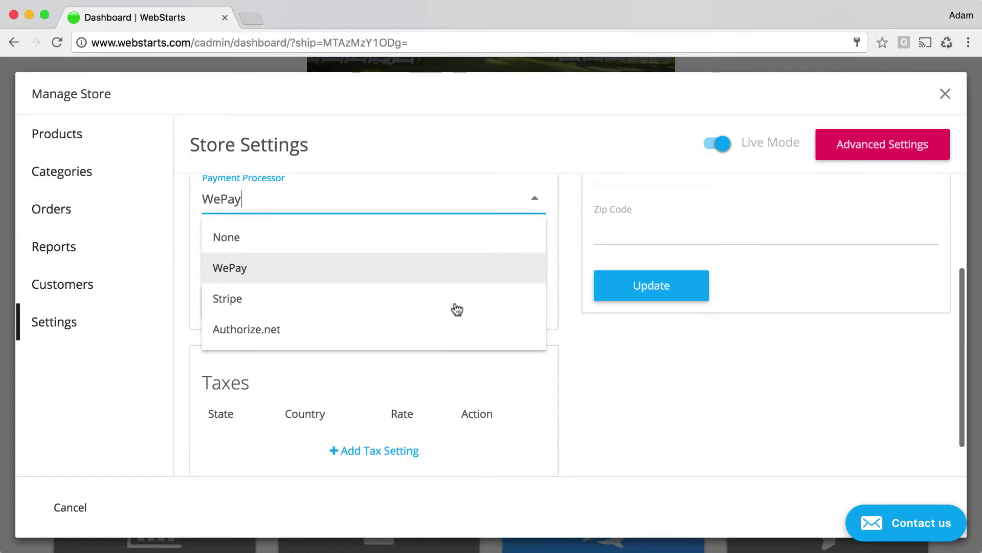
# Step: Select Stripe as payment processor and British Pound as default currency
pyautogui.click(348, 309)
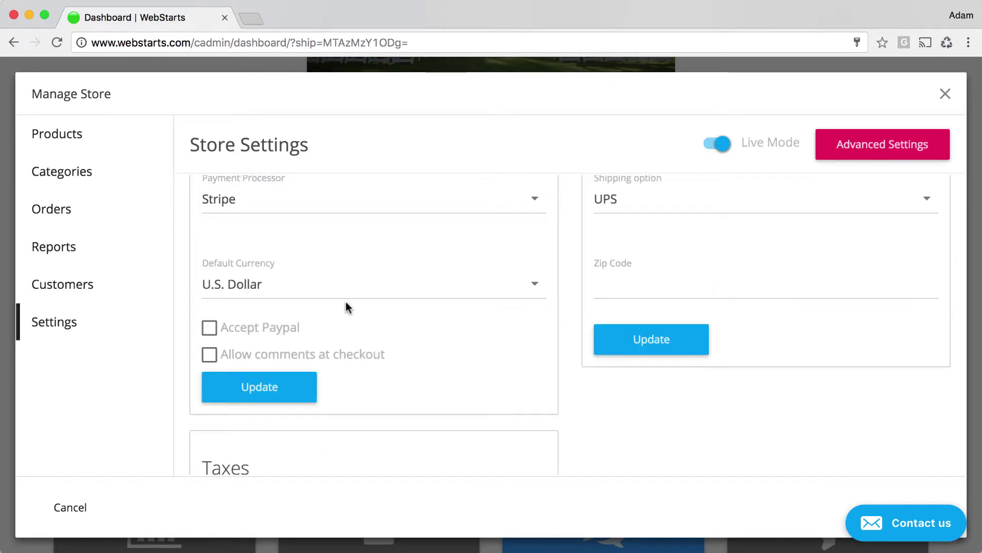
pyautogui.scroll(1, 364, 297)
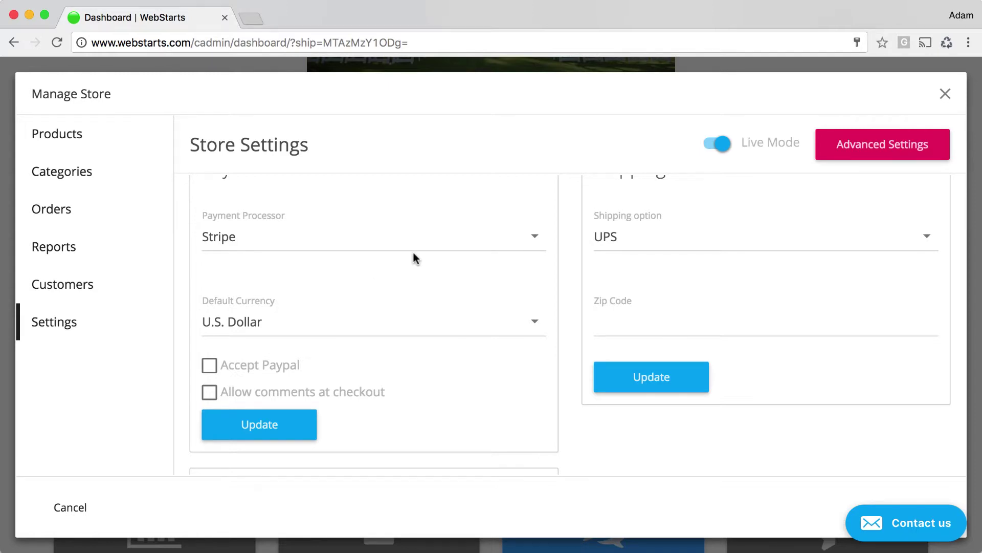
pyautogui.click(375, 330)
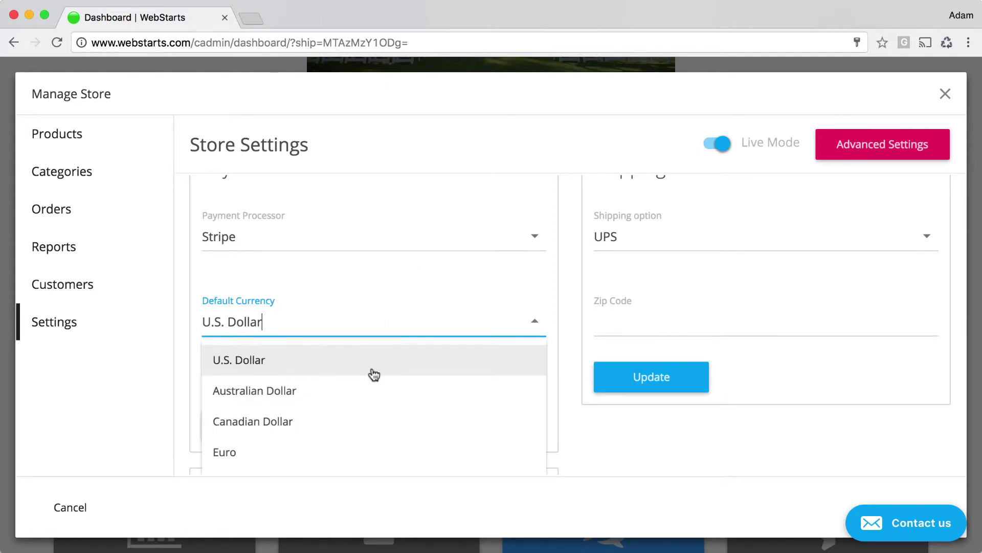
pyautogui.scroll(-3, 374, 375)
pyautogui.scroll(-3, 374, 375)
pyautogui.scroll(-2, 374, 374)
pyautogui.scroll(-2, 374, 375)
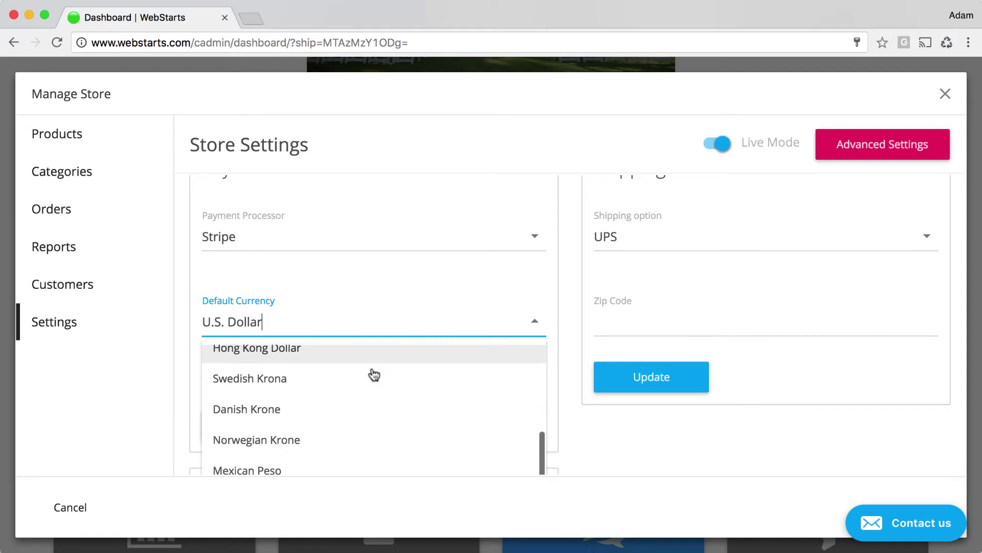
pyautogui.scroll(-2, 374, 375)
pyautogui.scroll(-2, 374, 375)
pyautogui.scroll(1, 374, 375)
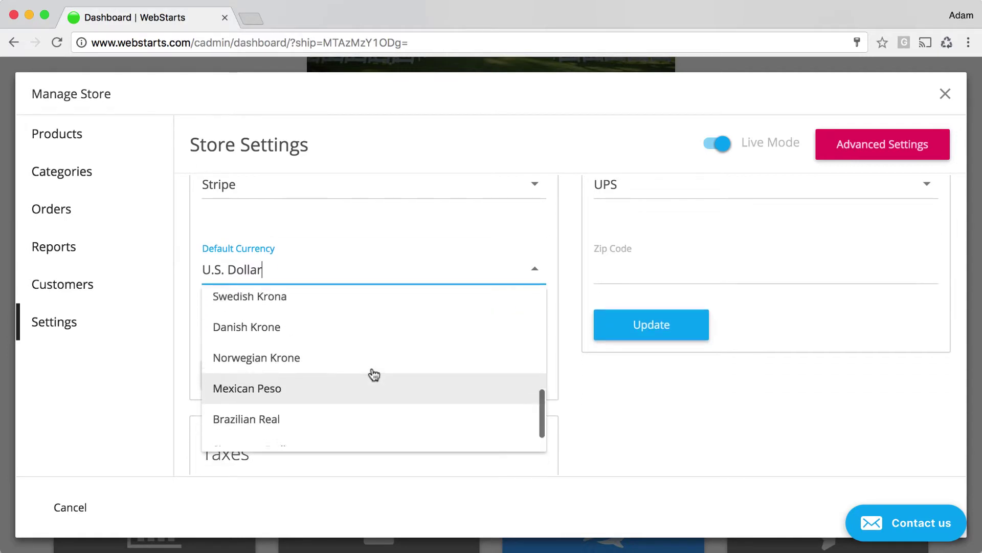
pyautogui.scroll(2, 374, 375)
pyautogui.scroll(1, 374, 375)
pyautogui.scroll(1, 373, 375)
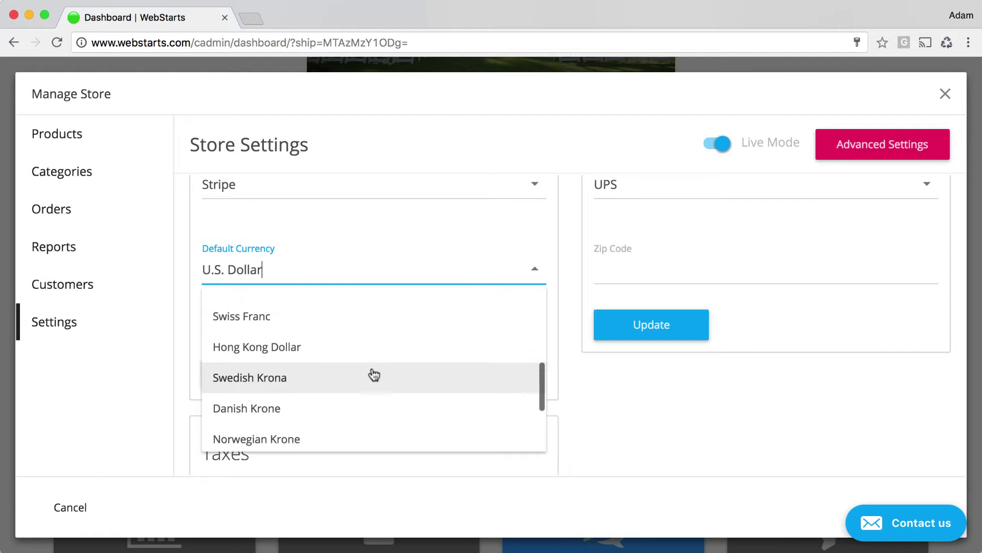
pyautogui.scroll(2, 374, 374)
pyautogui.scroll(2, 373, 375)
pyautogui.scroll(1, 374, 375)
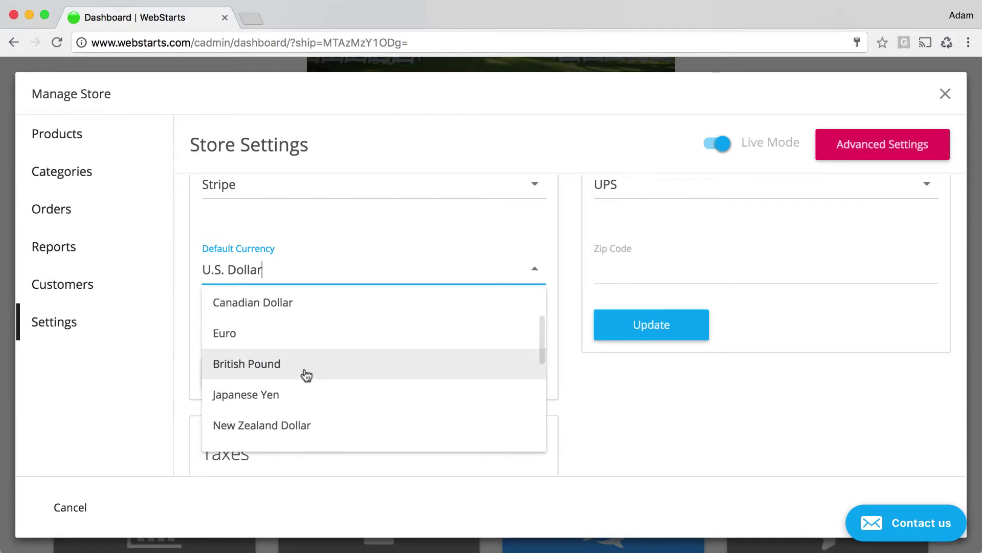
pyautogui.click(306, 374)
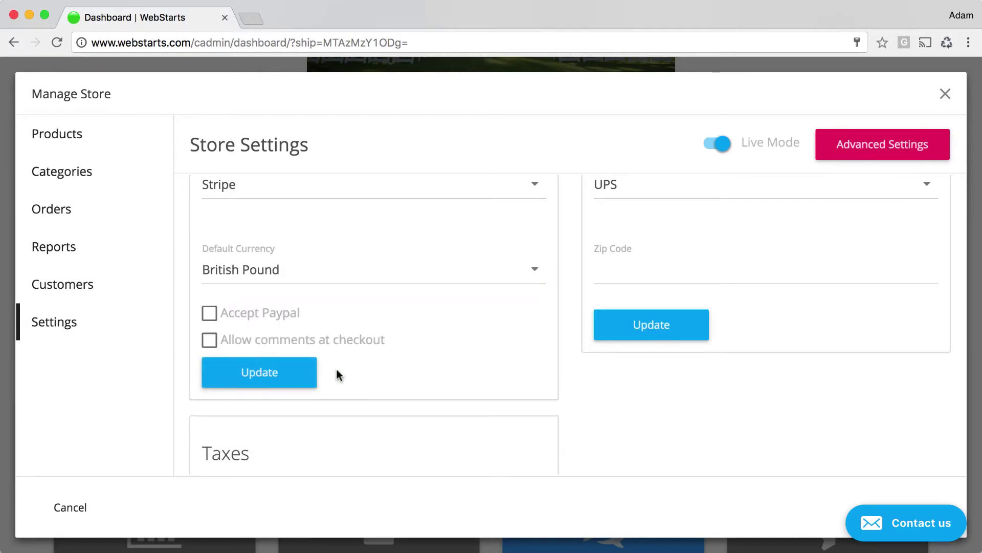